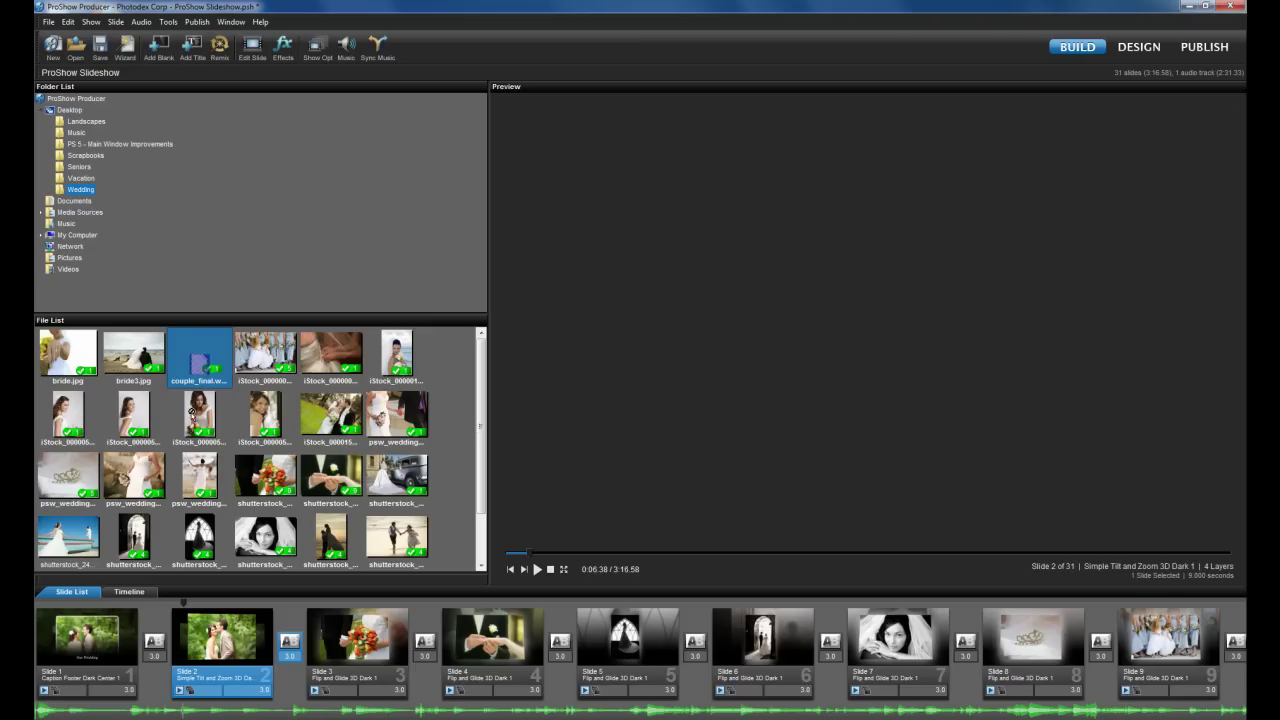
Step: Insert couple_final.wmv as slide 2 after the opening caption slide and select it
left_click_drag(200, 370, 172, 633)
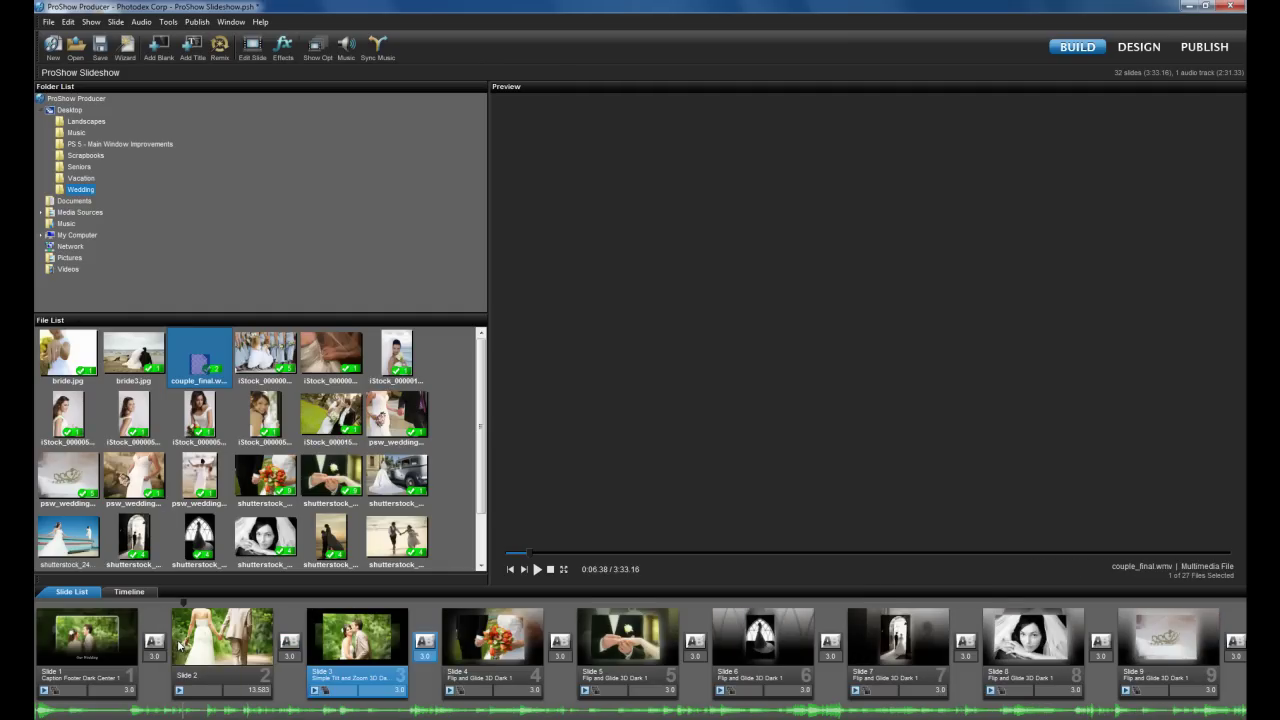
left_click(213, 643)
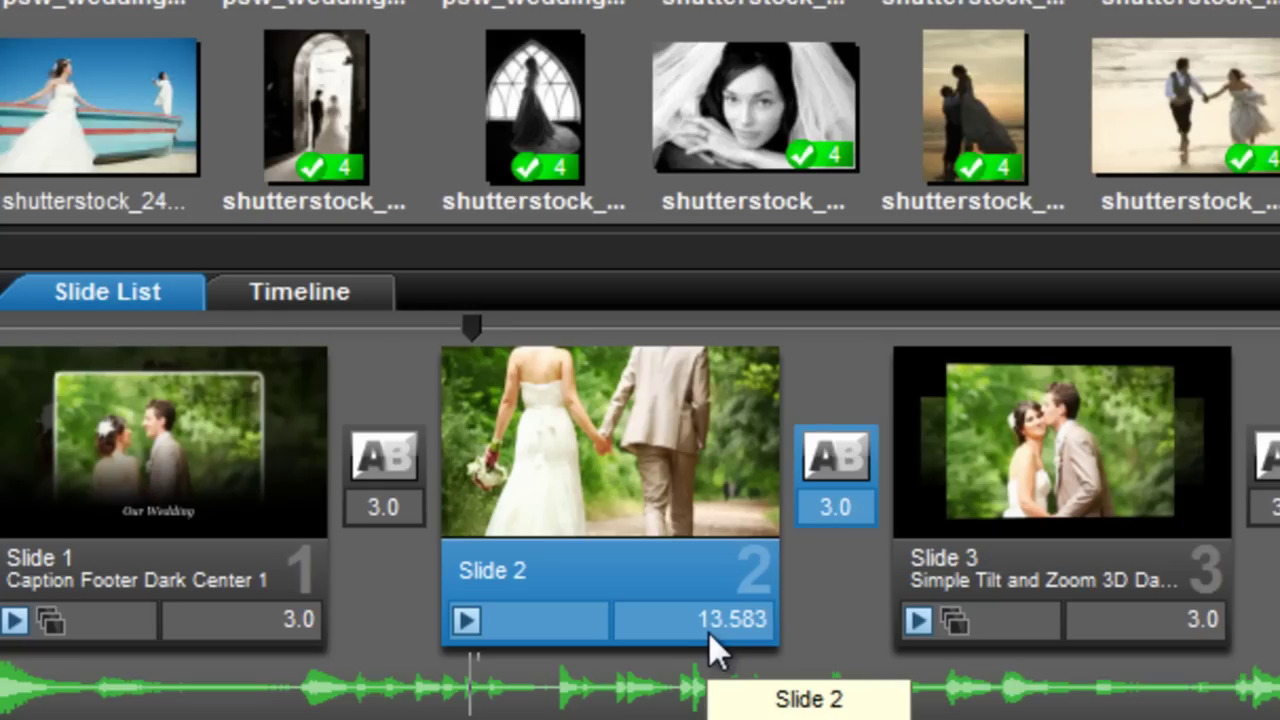
mouse_move(610, 442)
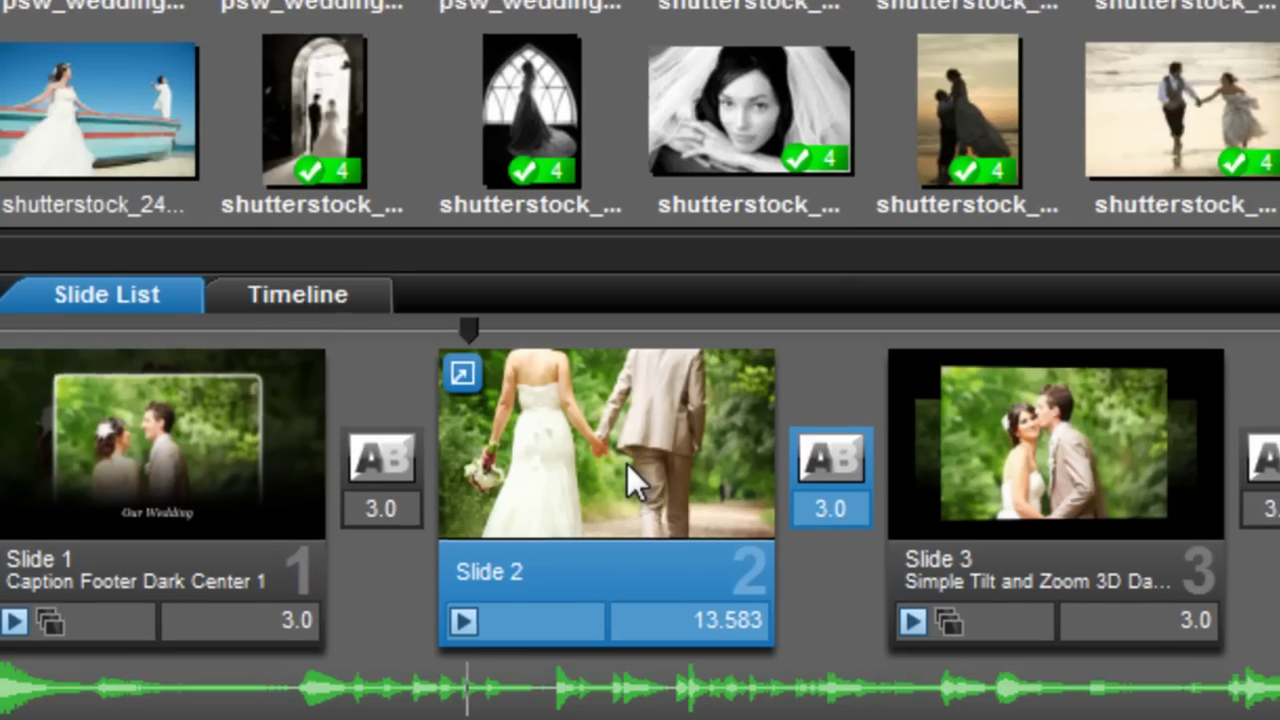
Step: Open slide 2's options and show the couple_final layer's settings with its 19-second length
double_click(628, 463)
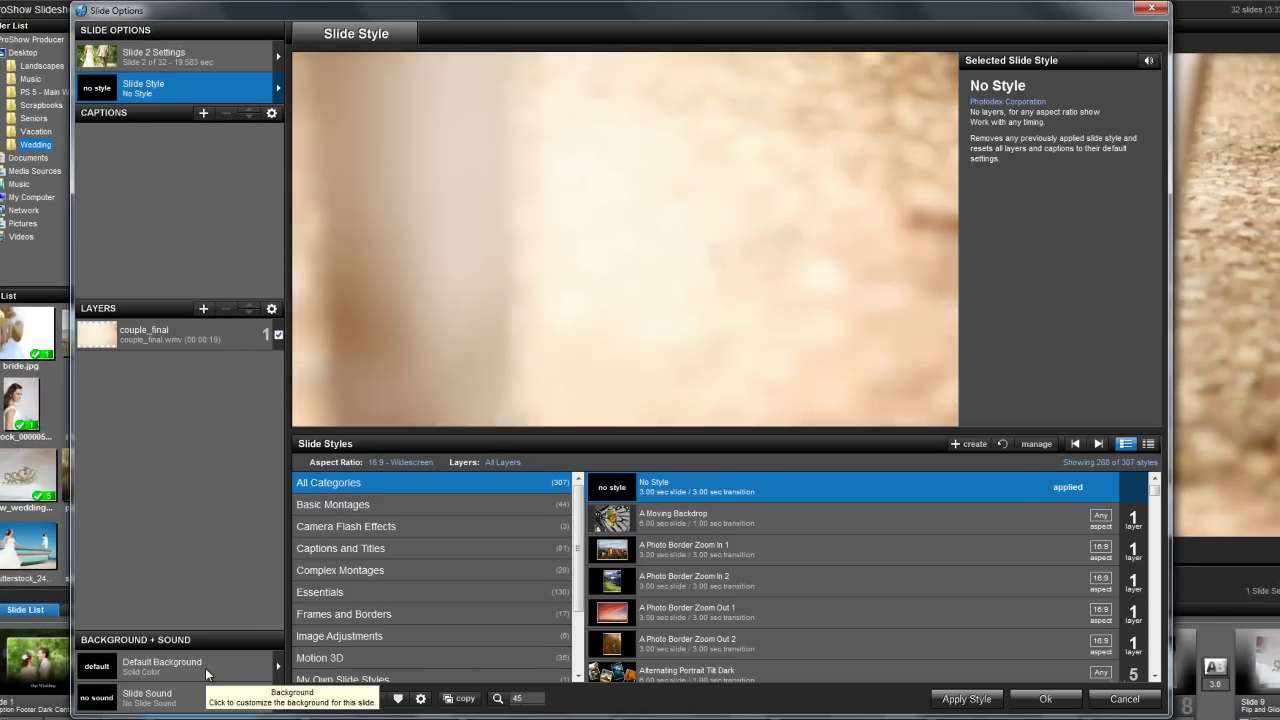
left_click(145, 340)
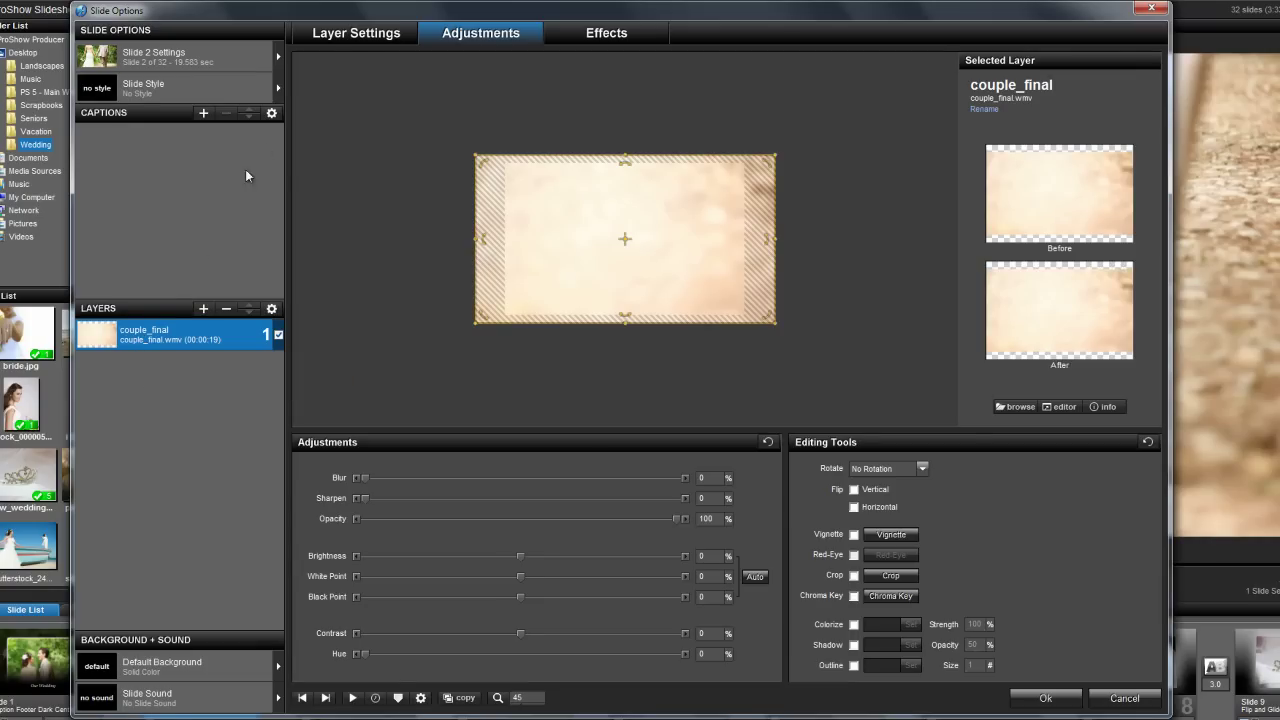
left_click(349, 37)
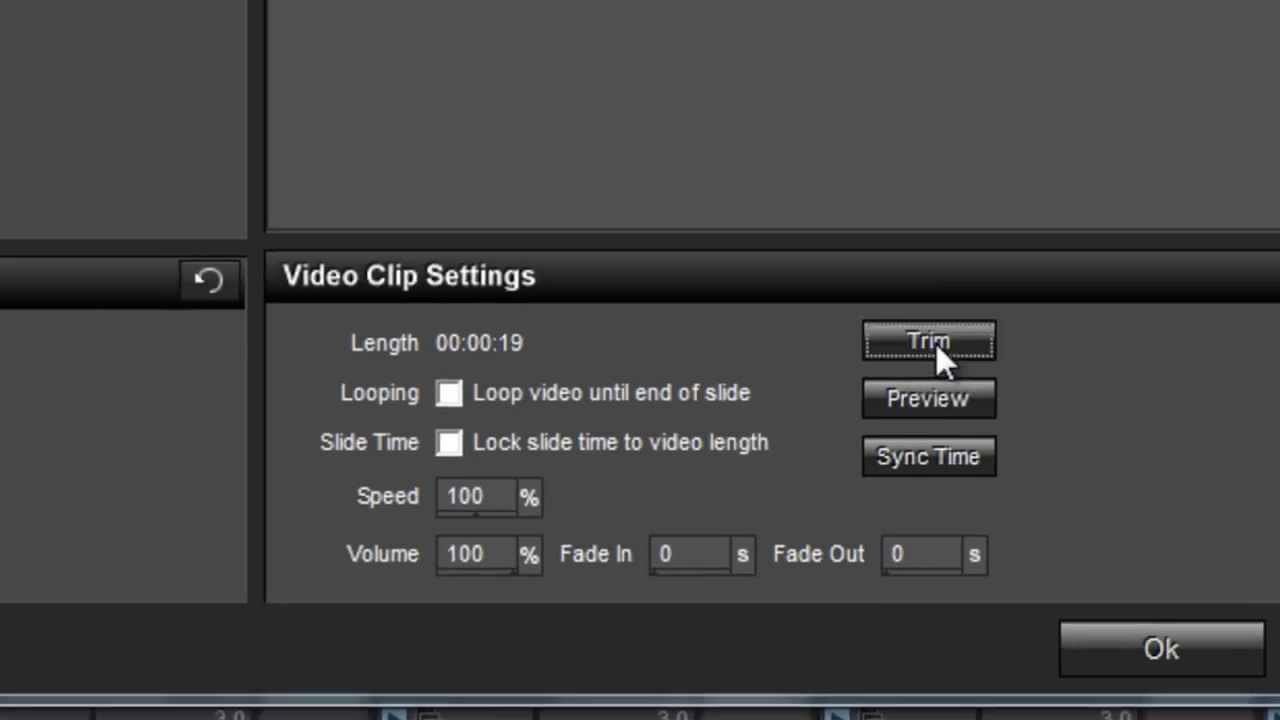
Step: In the trim window, preview the clip and set a rough start point
left_click(888, 256)
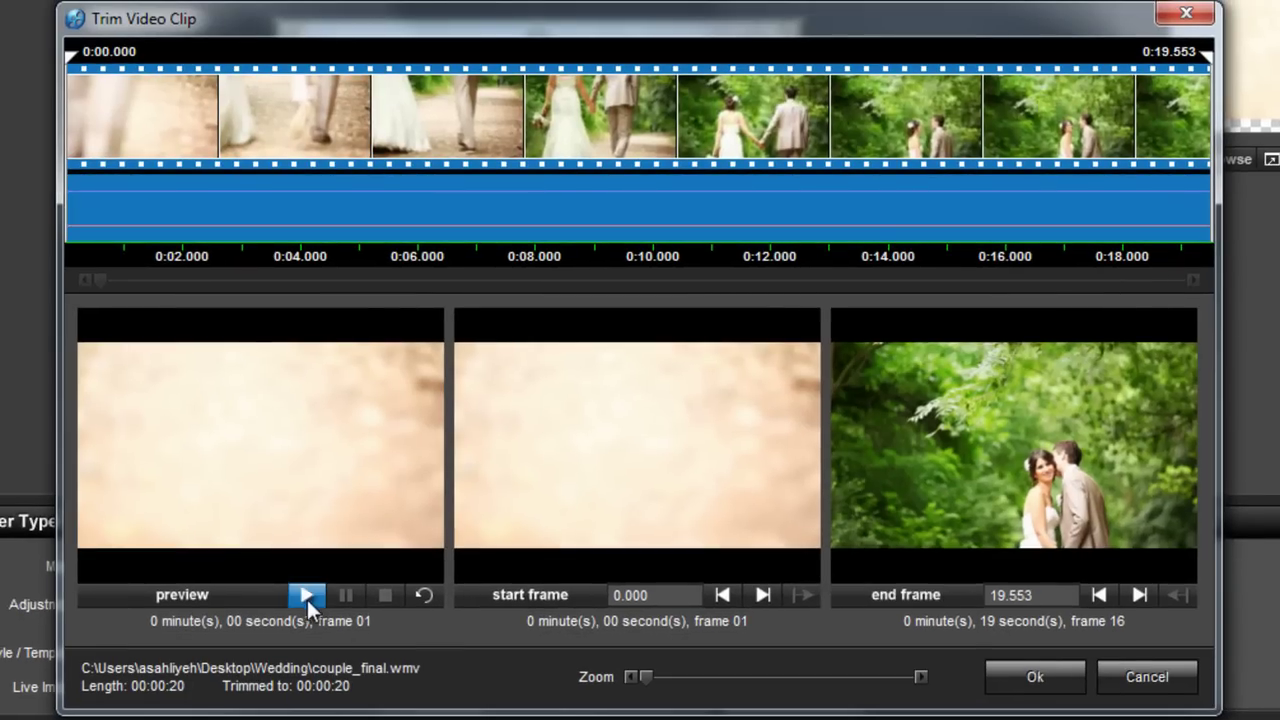
left_click(303, 594)
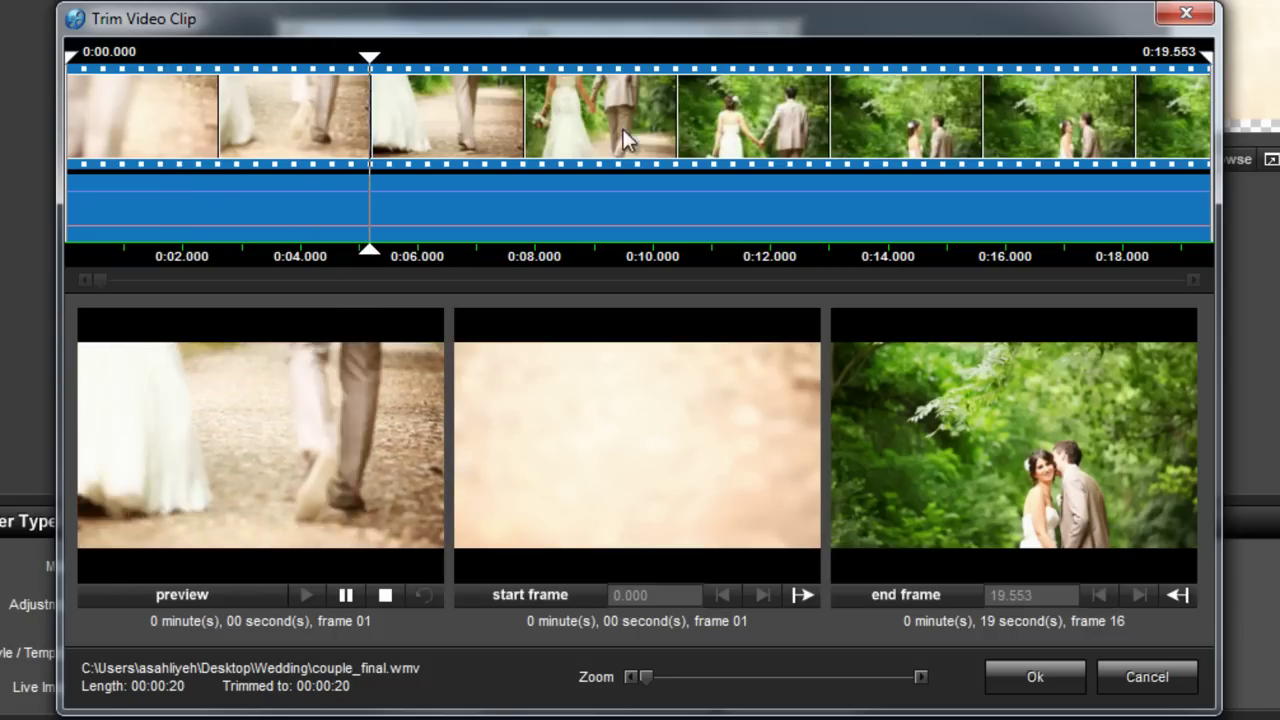
left_click(385, 595)
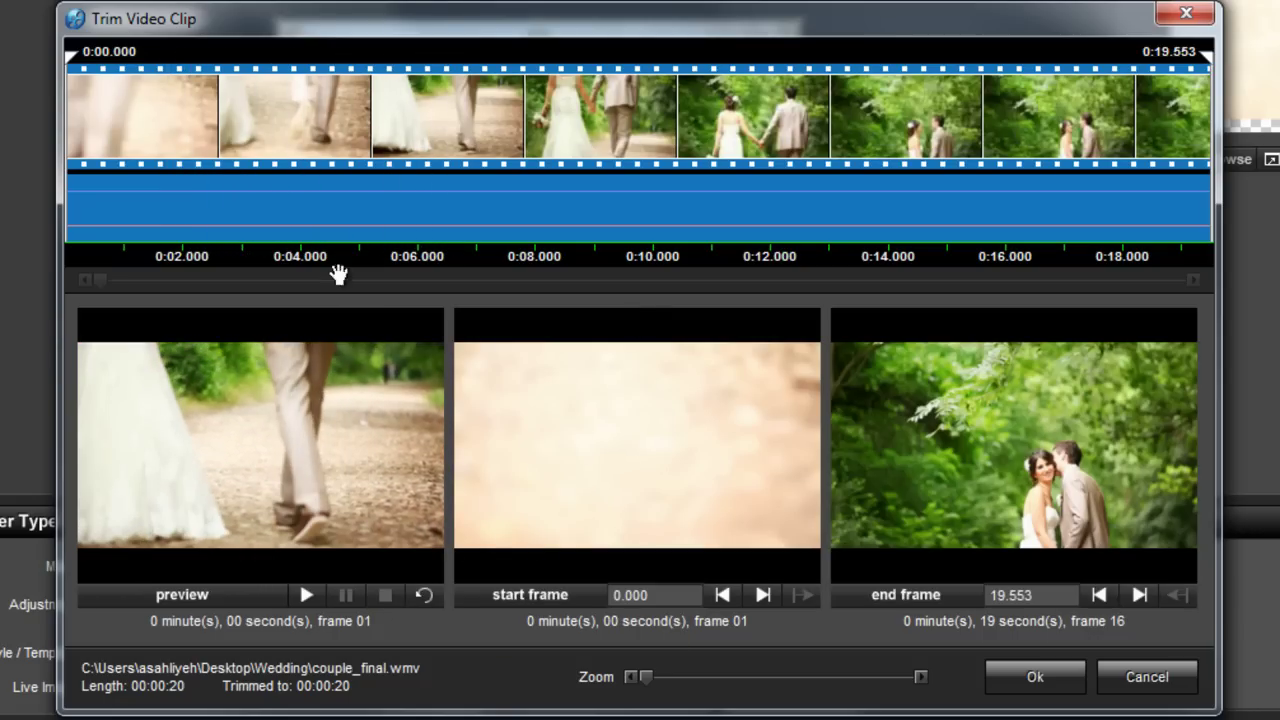
mouse_move(264, 160)
left_mouse_down()
mouse_move(667, 147)
mouse_move(523, 150)
mouse_move(534, 154)
left_mouse_up()
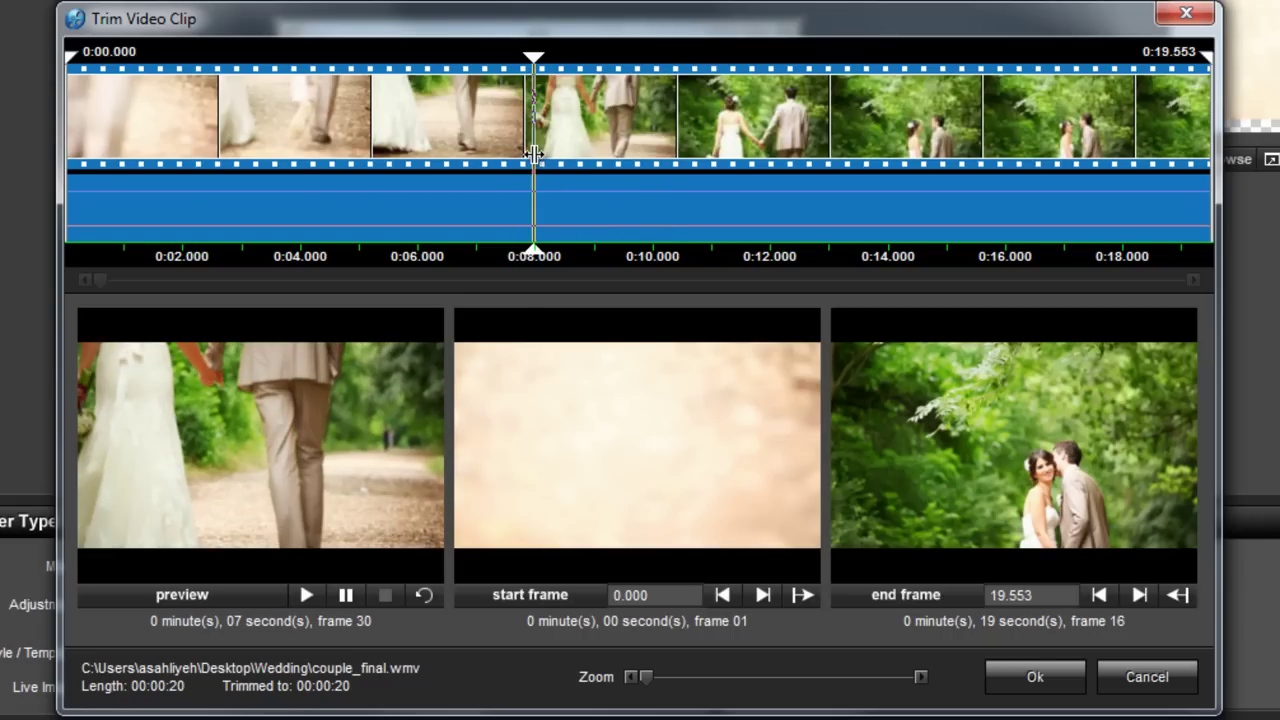
left_click(795, 597)
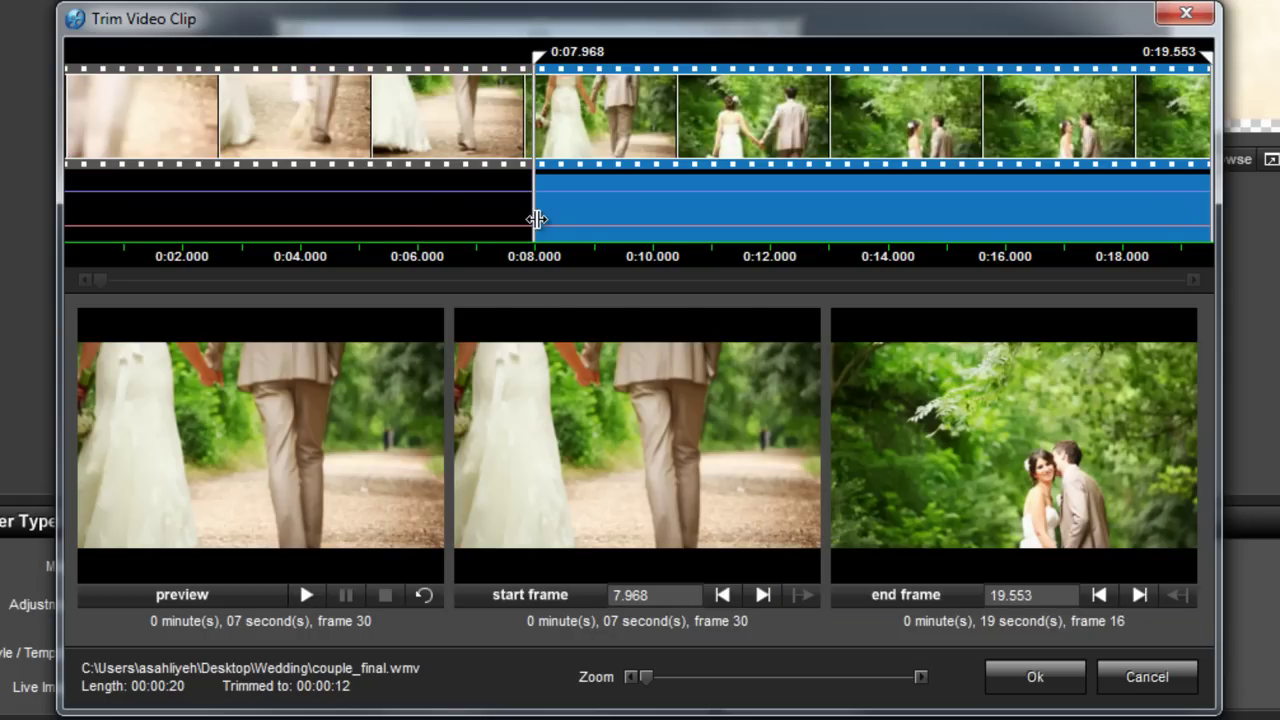
Step: Fine-tune the clip start frame by frame to exactly 7.986 seconds
mouse_move(360, 237)
left_mouse_down()
mouse_move(140, 237)
mouse_move(478, 237)
left_mouse_up()
left_click(763, 596)
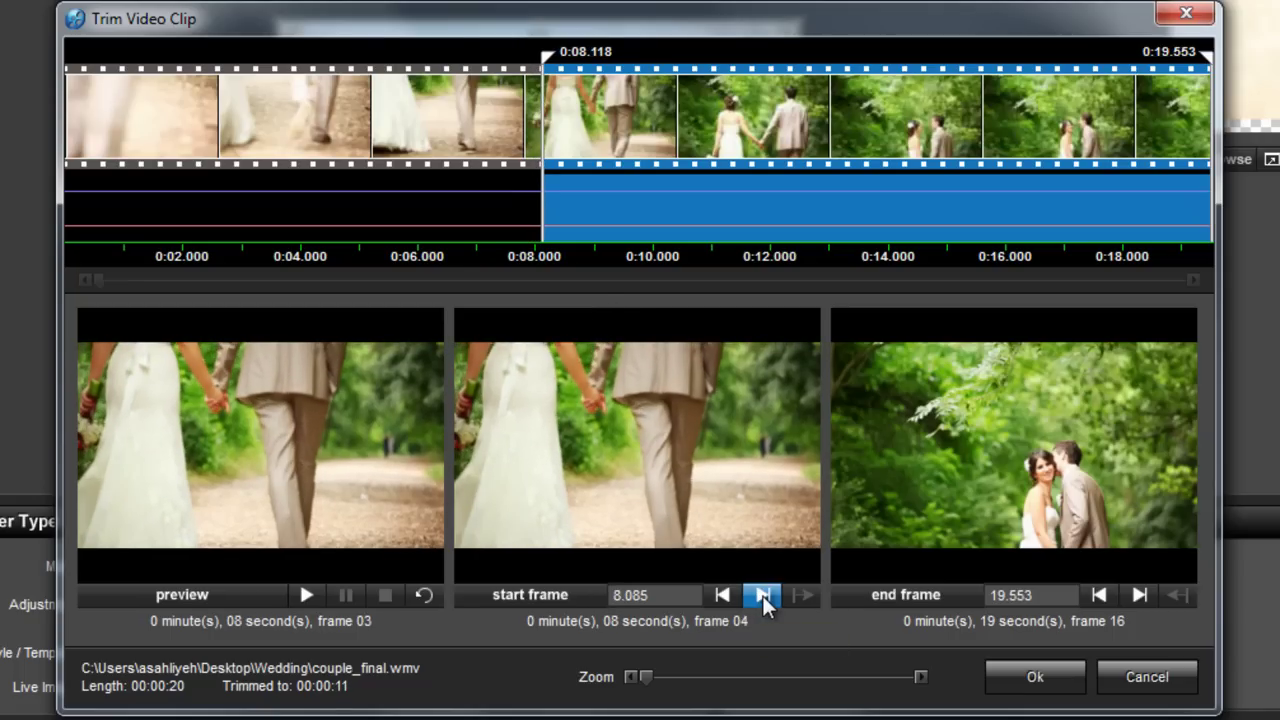
left_click(733, 590)
left_click(734, 590)
left_click(734, 591)
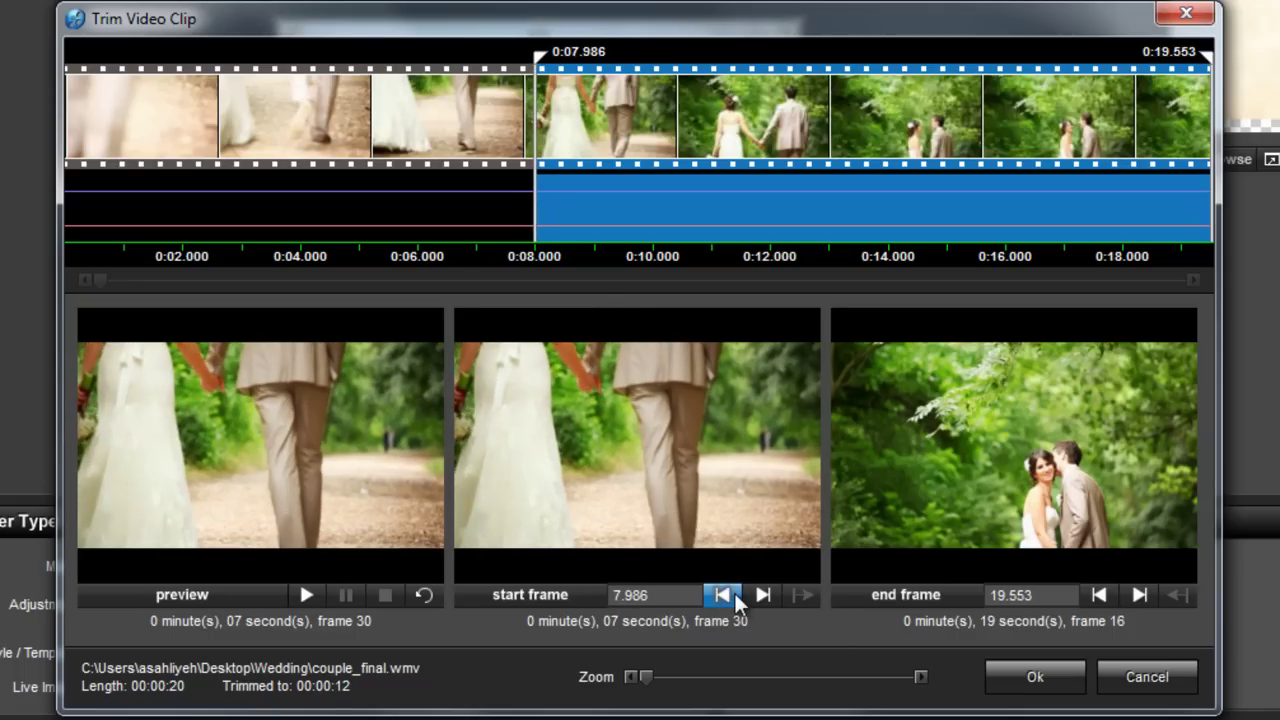
left_click(756, 593)
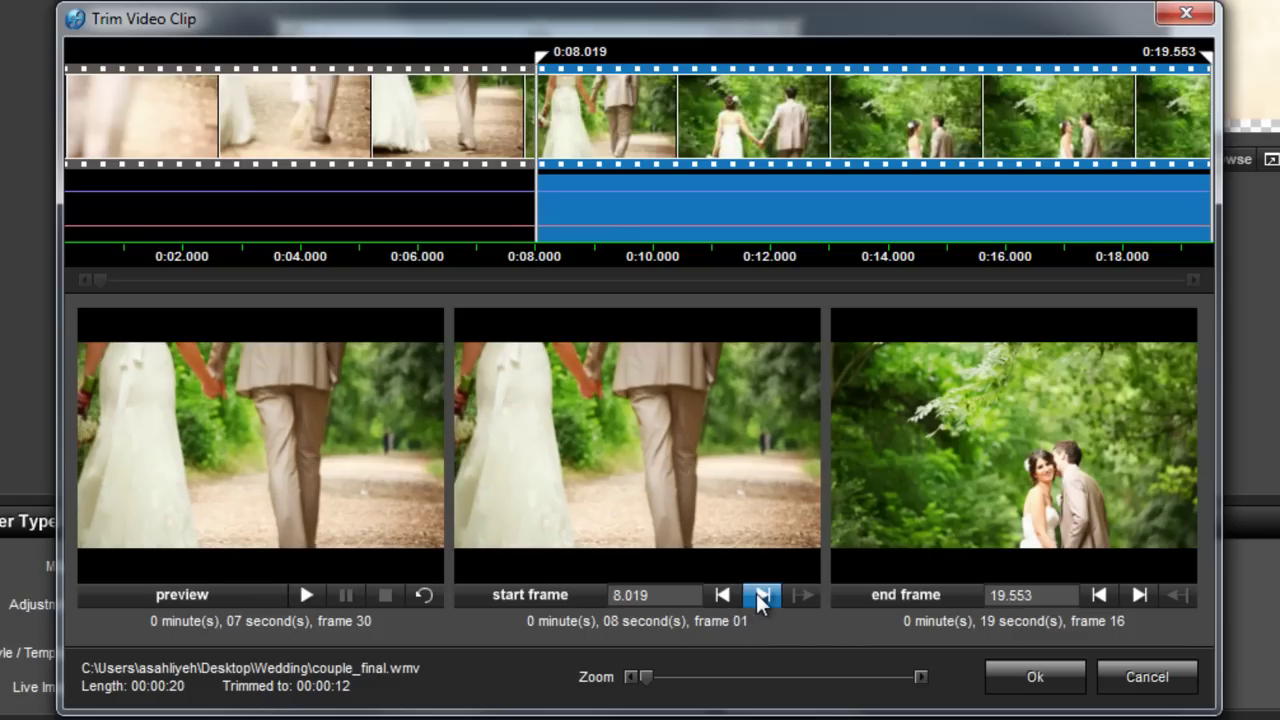
left_click(730, 594)
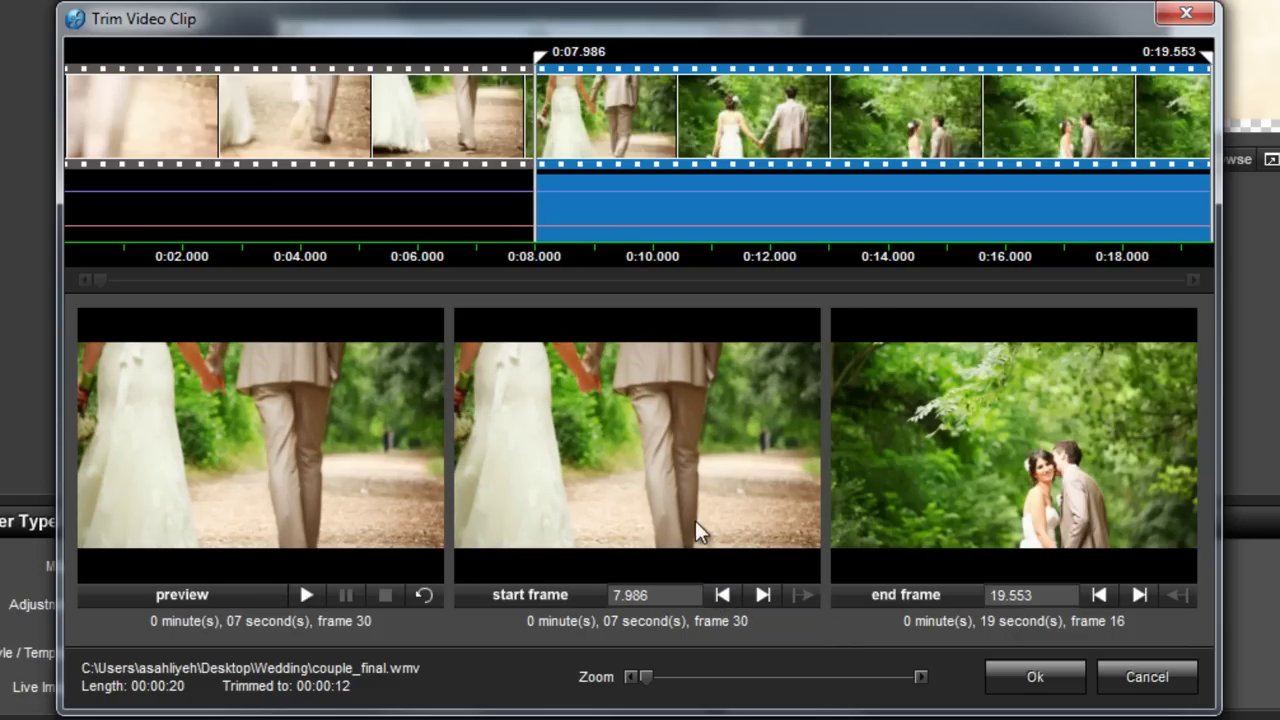
Step: Set the couple_final clip's end point at 15.937 seconds and confirm the trim
mouse_move(884, 200)
left_mouse_down()
mouse_move(980, 185)
mouse_move(1002, 209)
left_mouse_up()
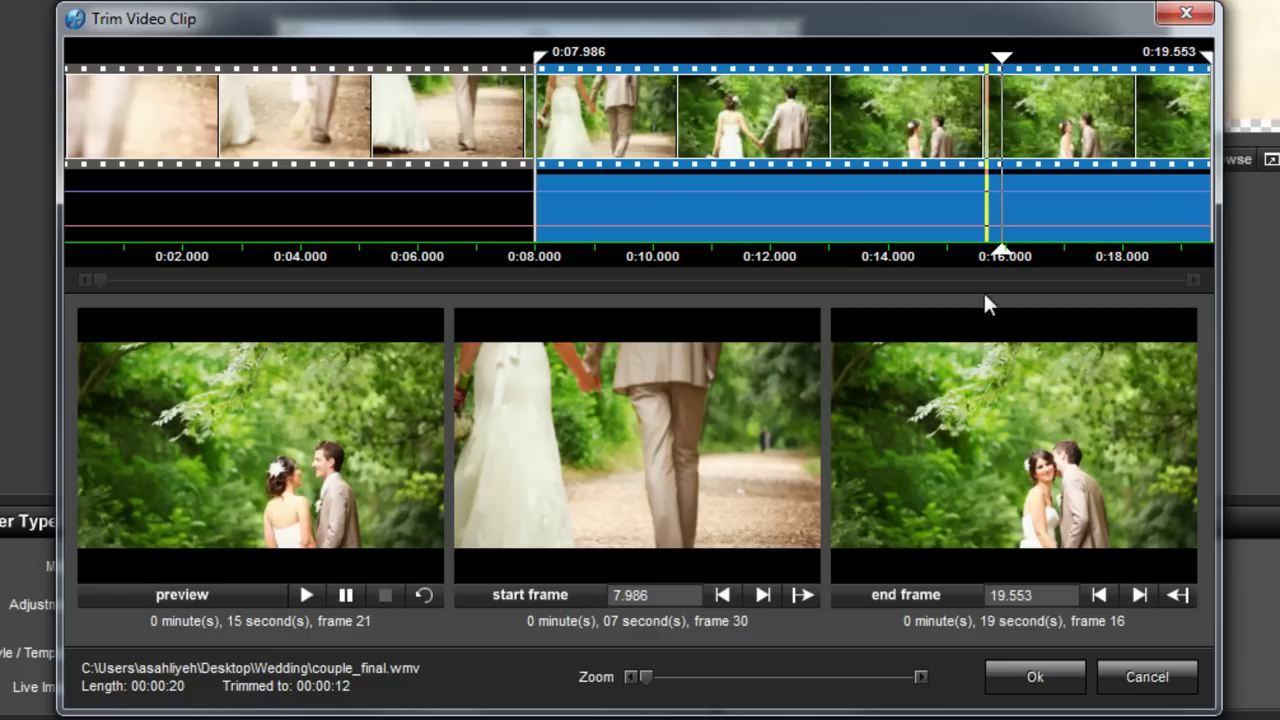
left_click(1175, 597)
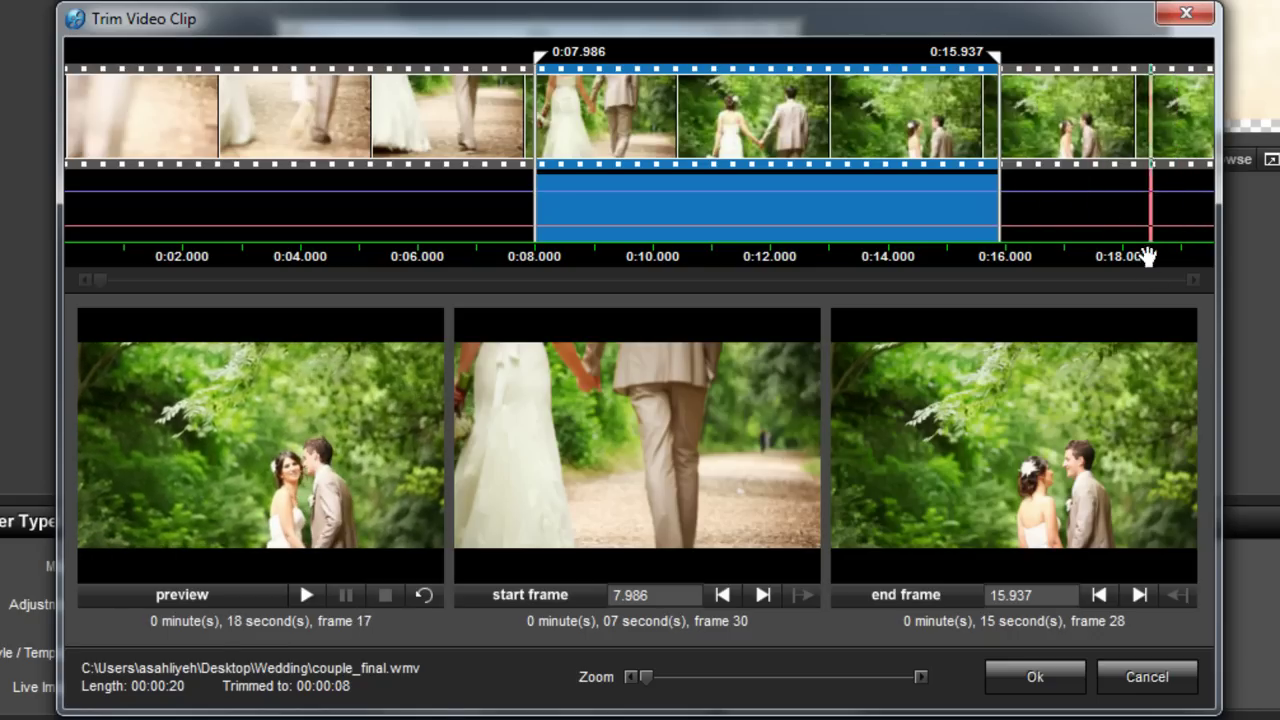
left_click(1038, 684)
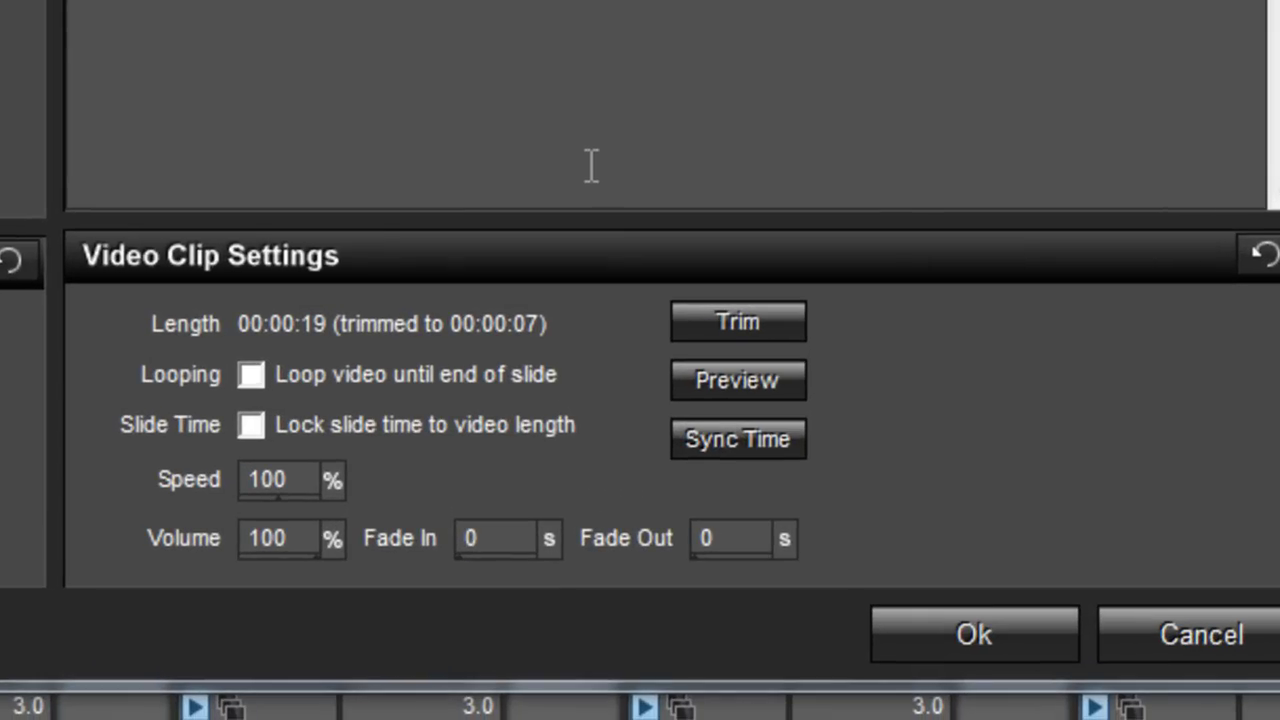
Step: Sync slide 2's duration to the trimmed clip length
left_click(741, 444)
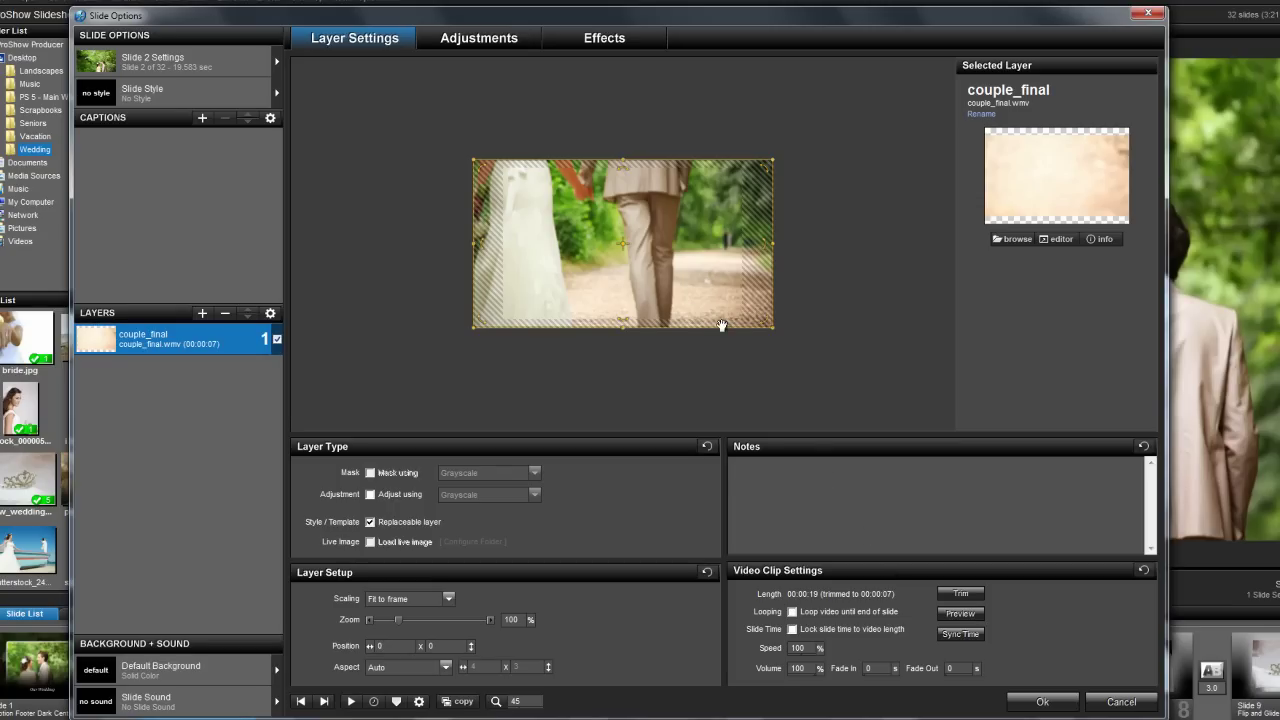
Step: Colorize the couple_final layer with a warm salmon tint and close Slide Options
left_click(477, 39)
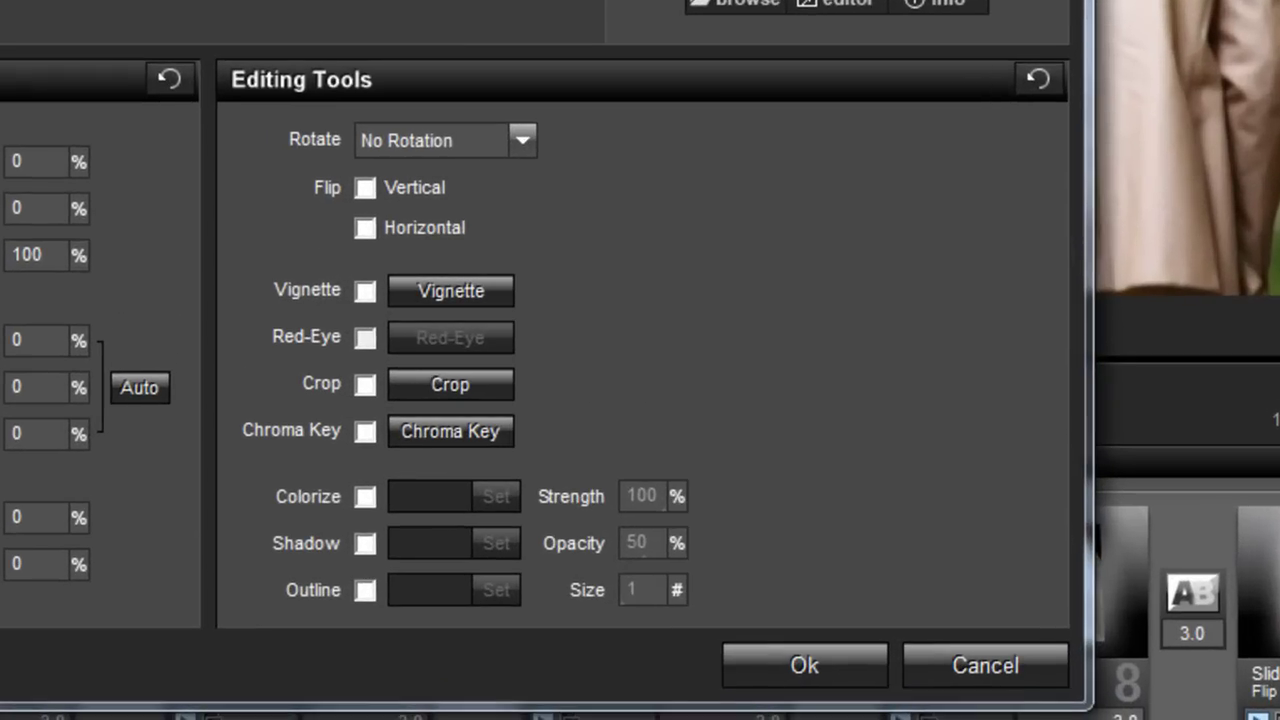
left_click(366, 495)
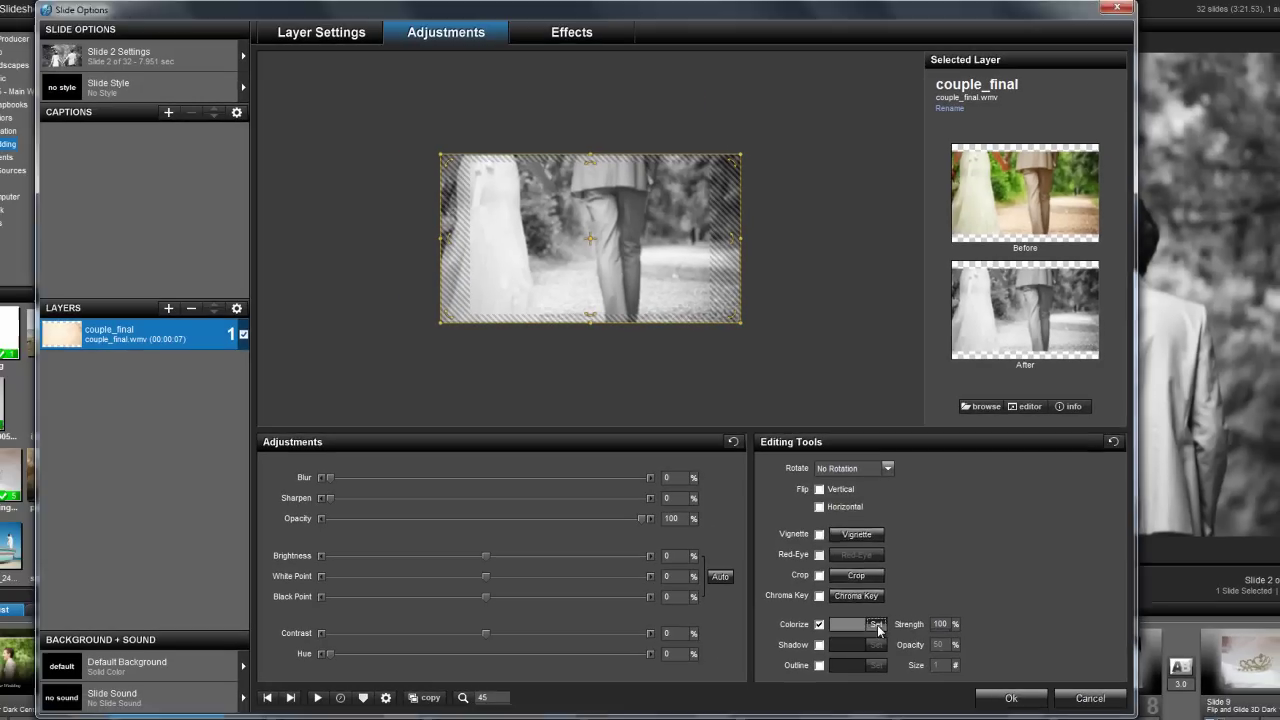
left_click(754, 583)
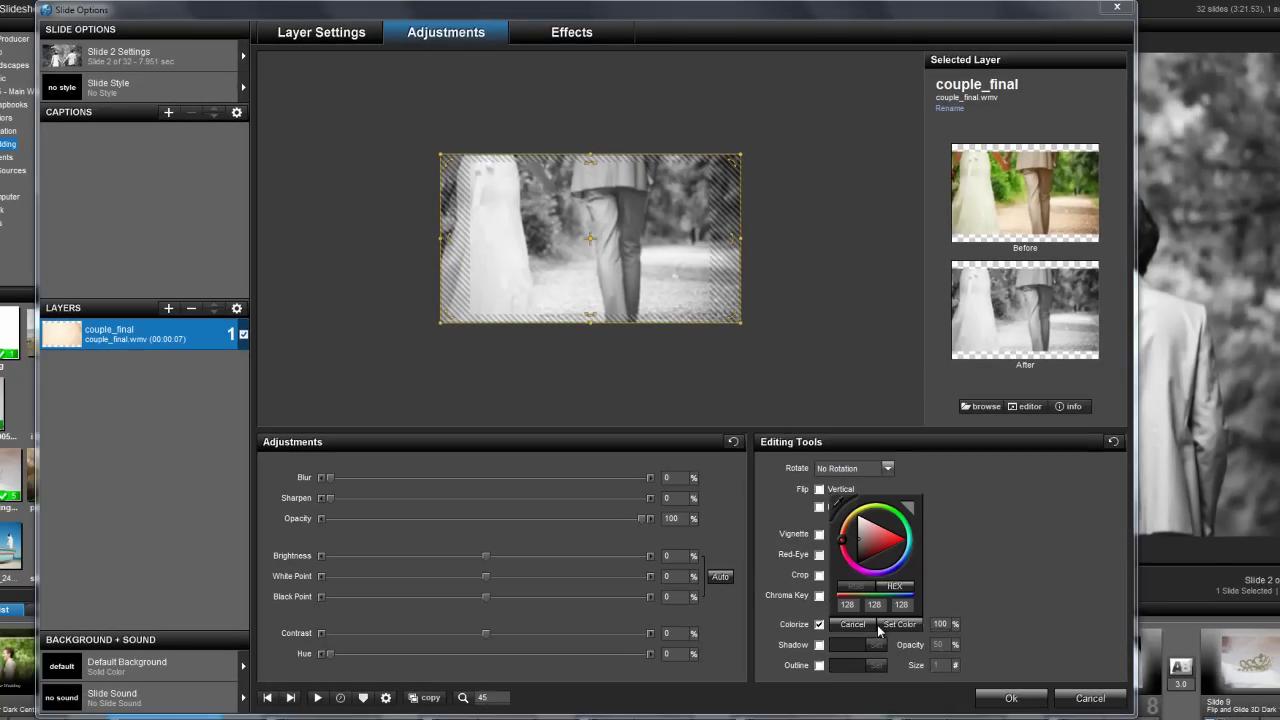
left_click_drag(854, 535, 880, 536)
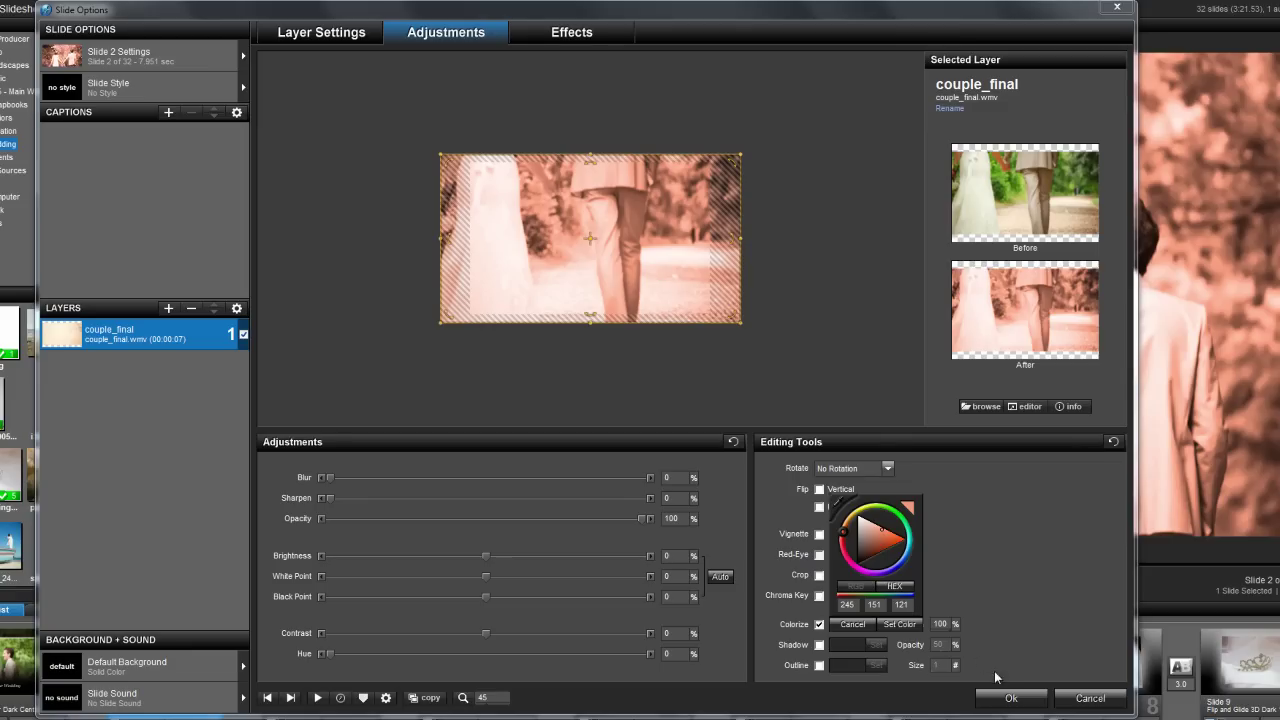
left_click(1011, 701)
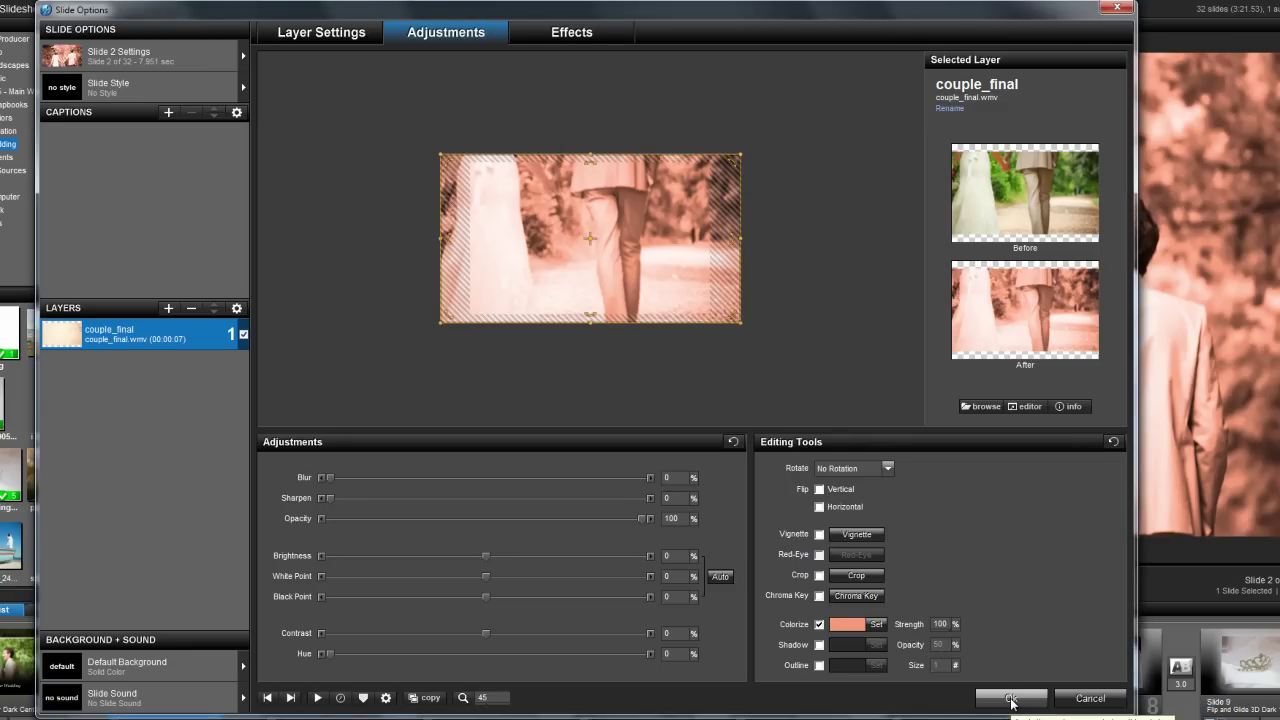
left_click(1011, 700)
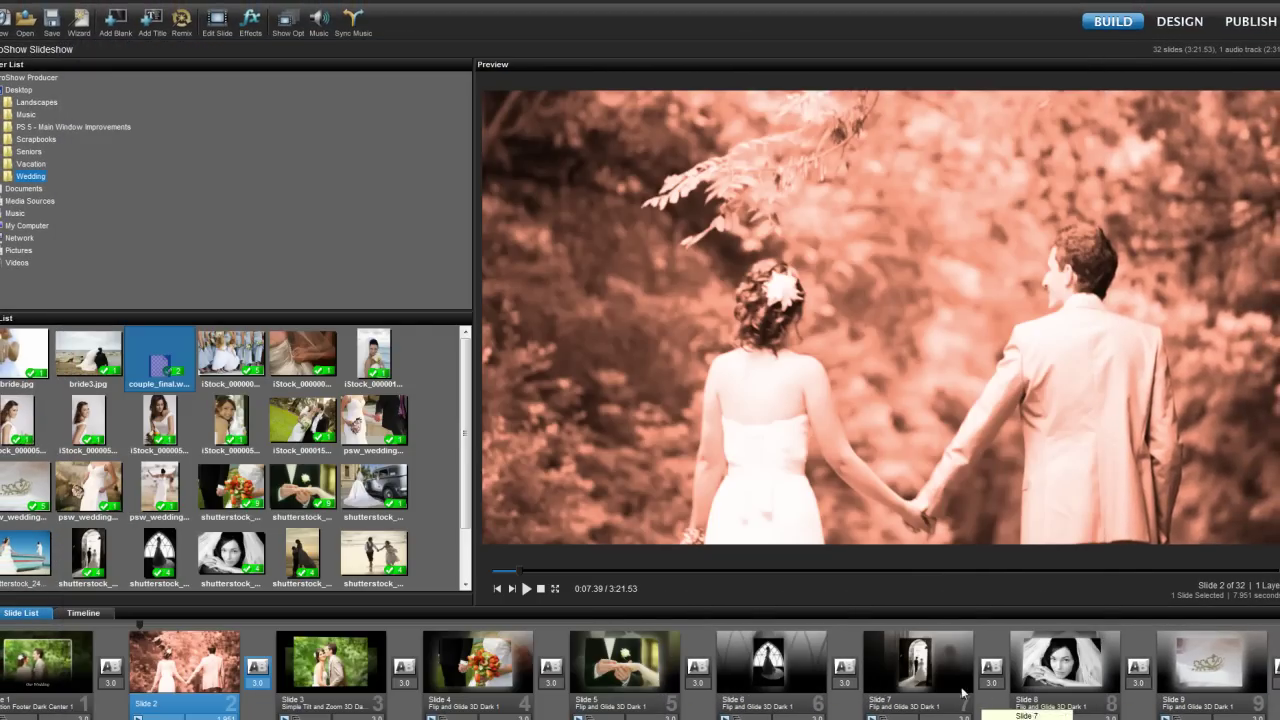